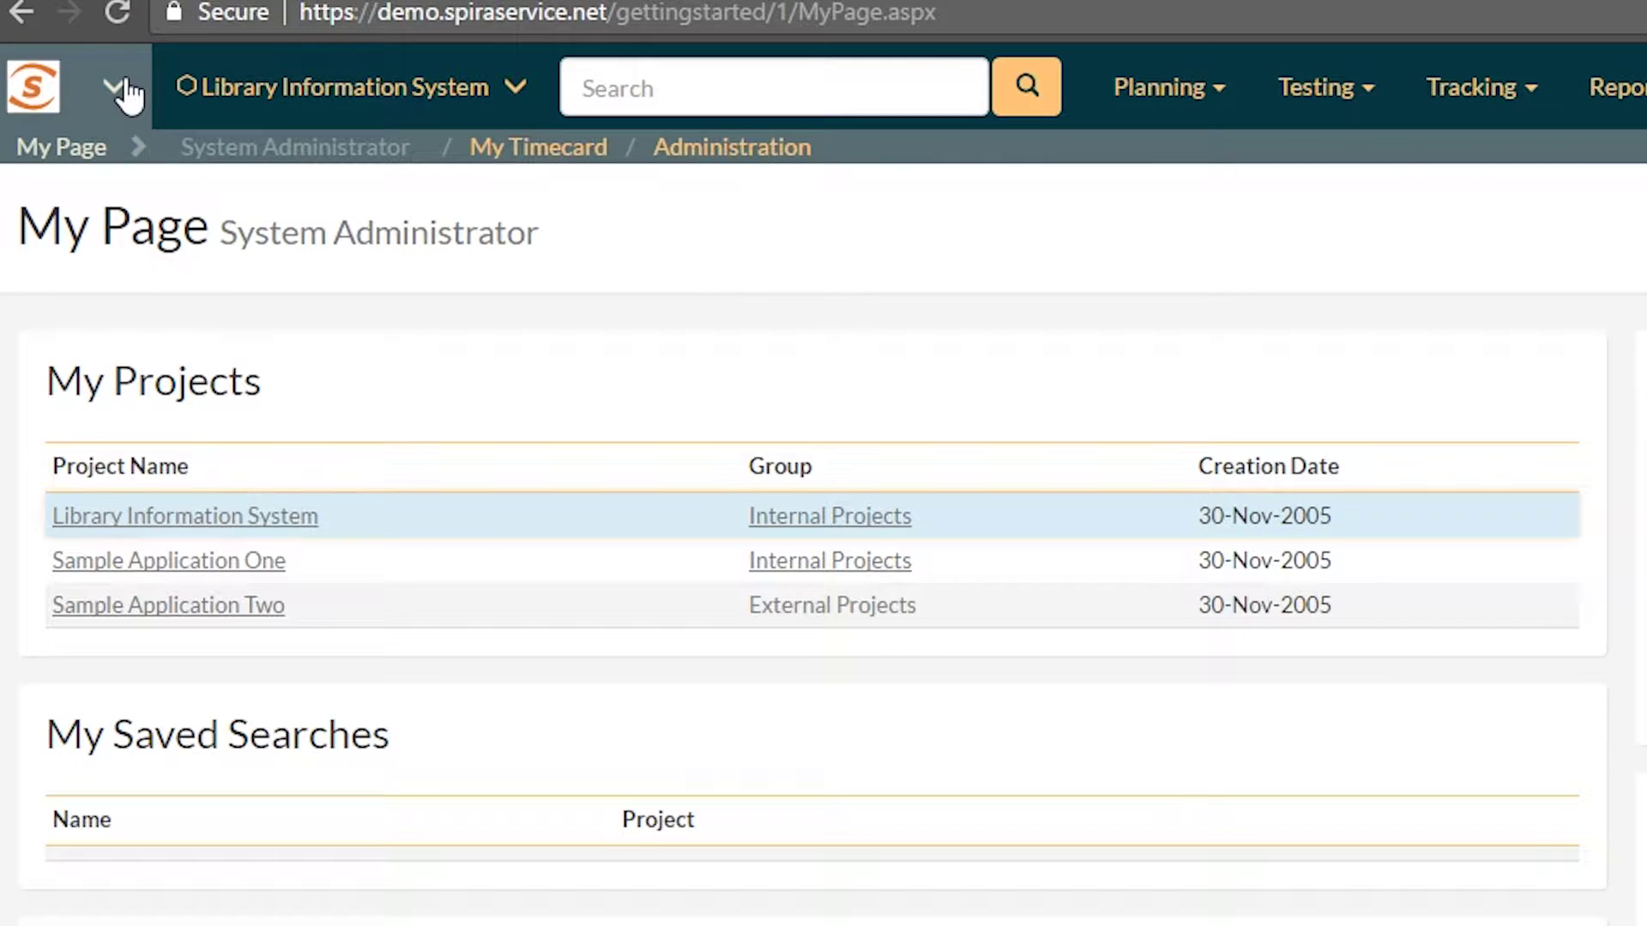
Step: Go from My Page to the Administration area via the SpiraTeam site menu
{"action": "left_click", "coordinate": [113, 86]}
{"action": "left_click", "coordinate": [199, 247]}
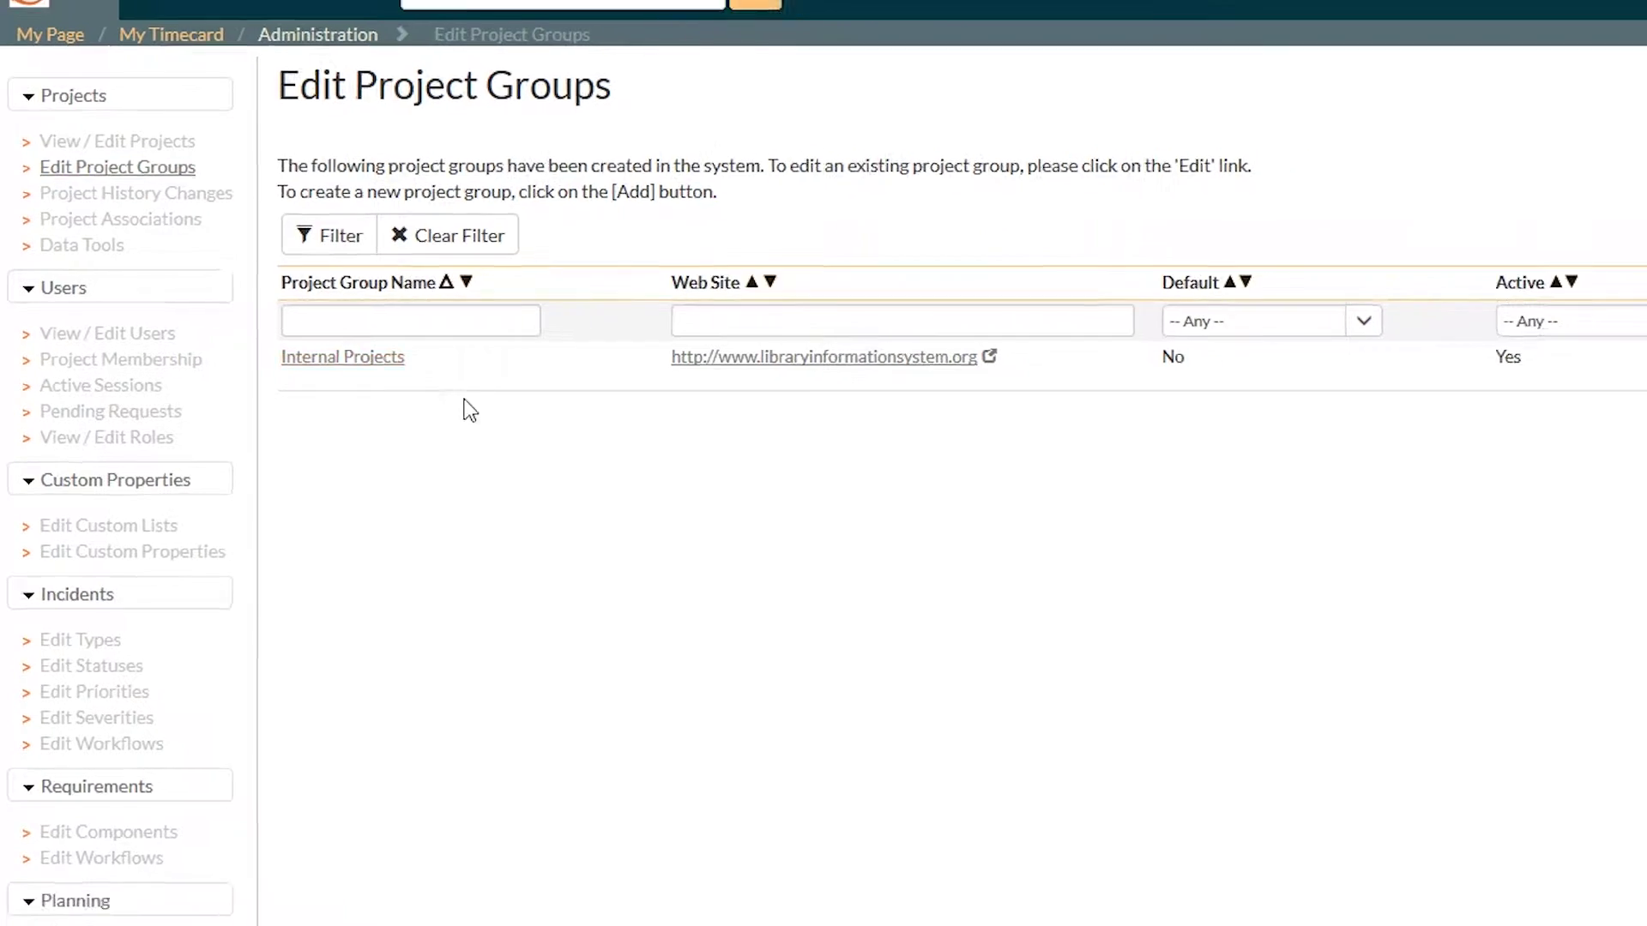
Step: Show the View / Edit Projects list and begin adding a new project
{"action": "left_click", "coordinate": [174, 138]}
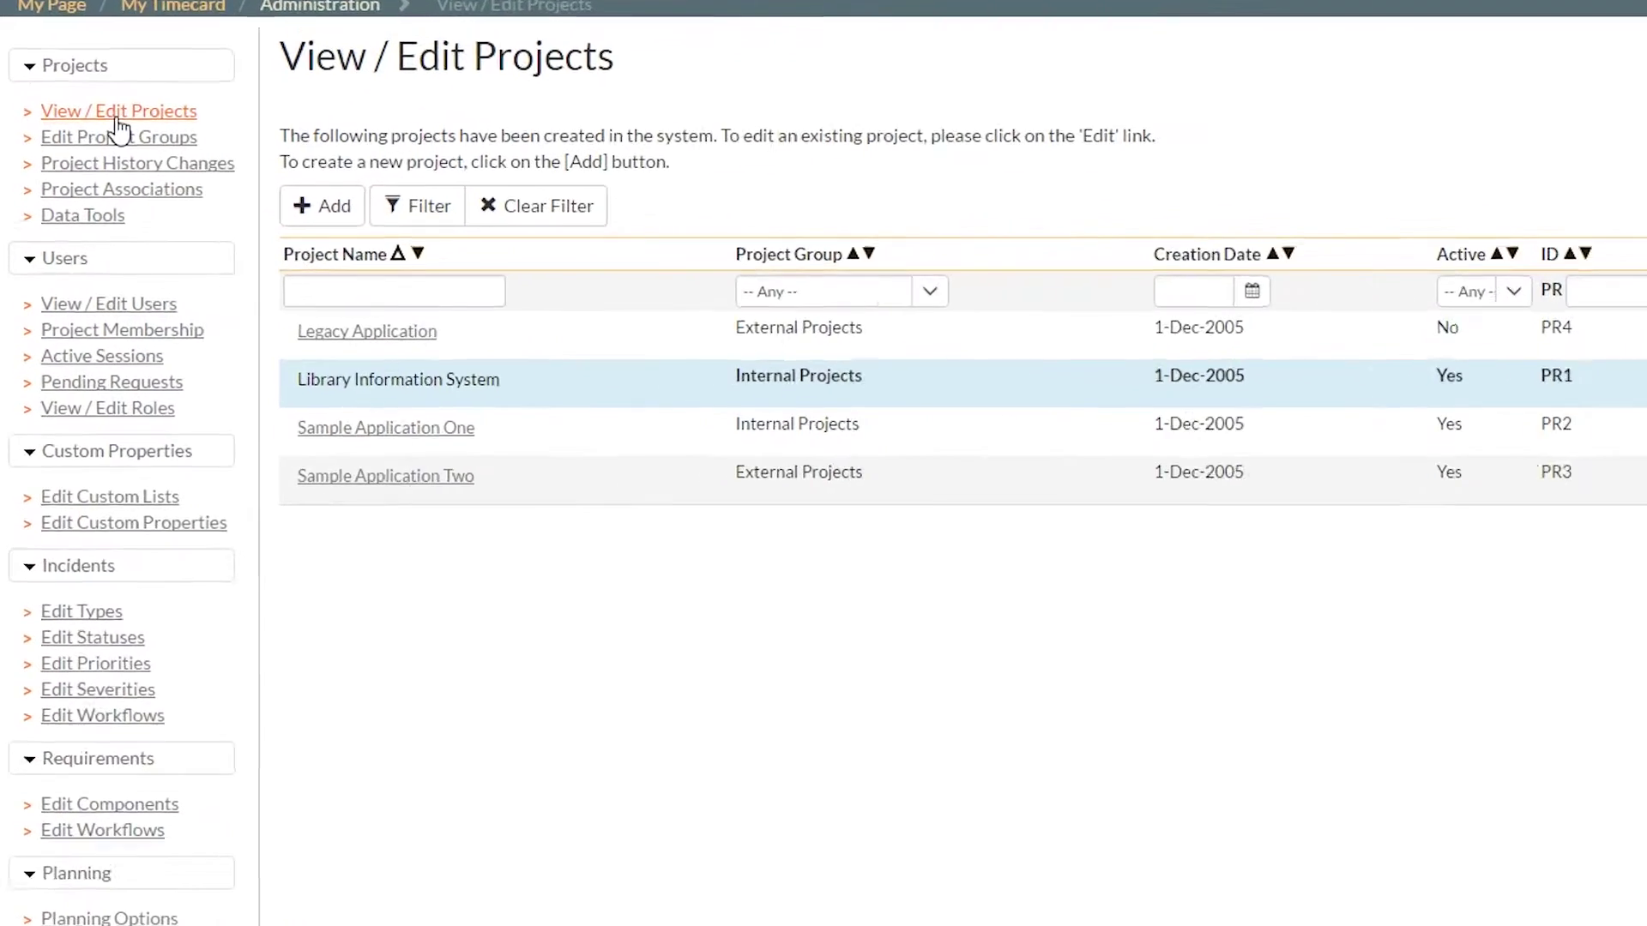
{"action": "mouse_move", "coordinate": [265, 378]}
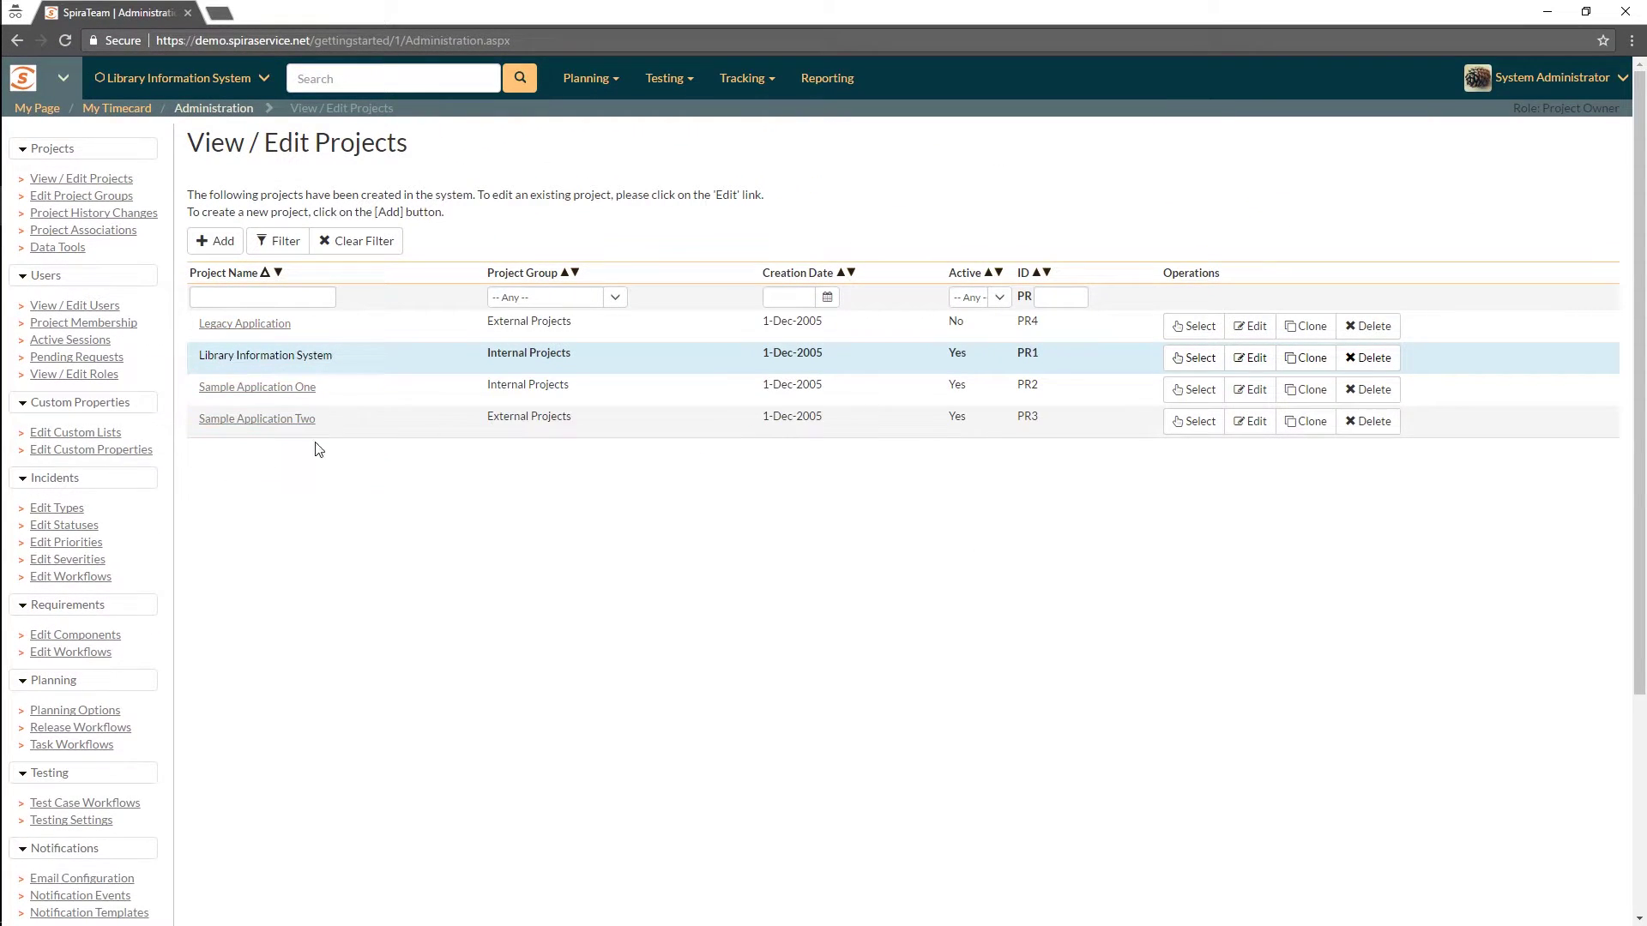
{"action": "left_click", "coordinate": [225, 244]}
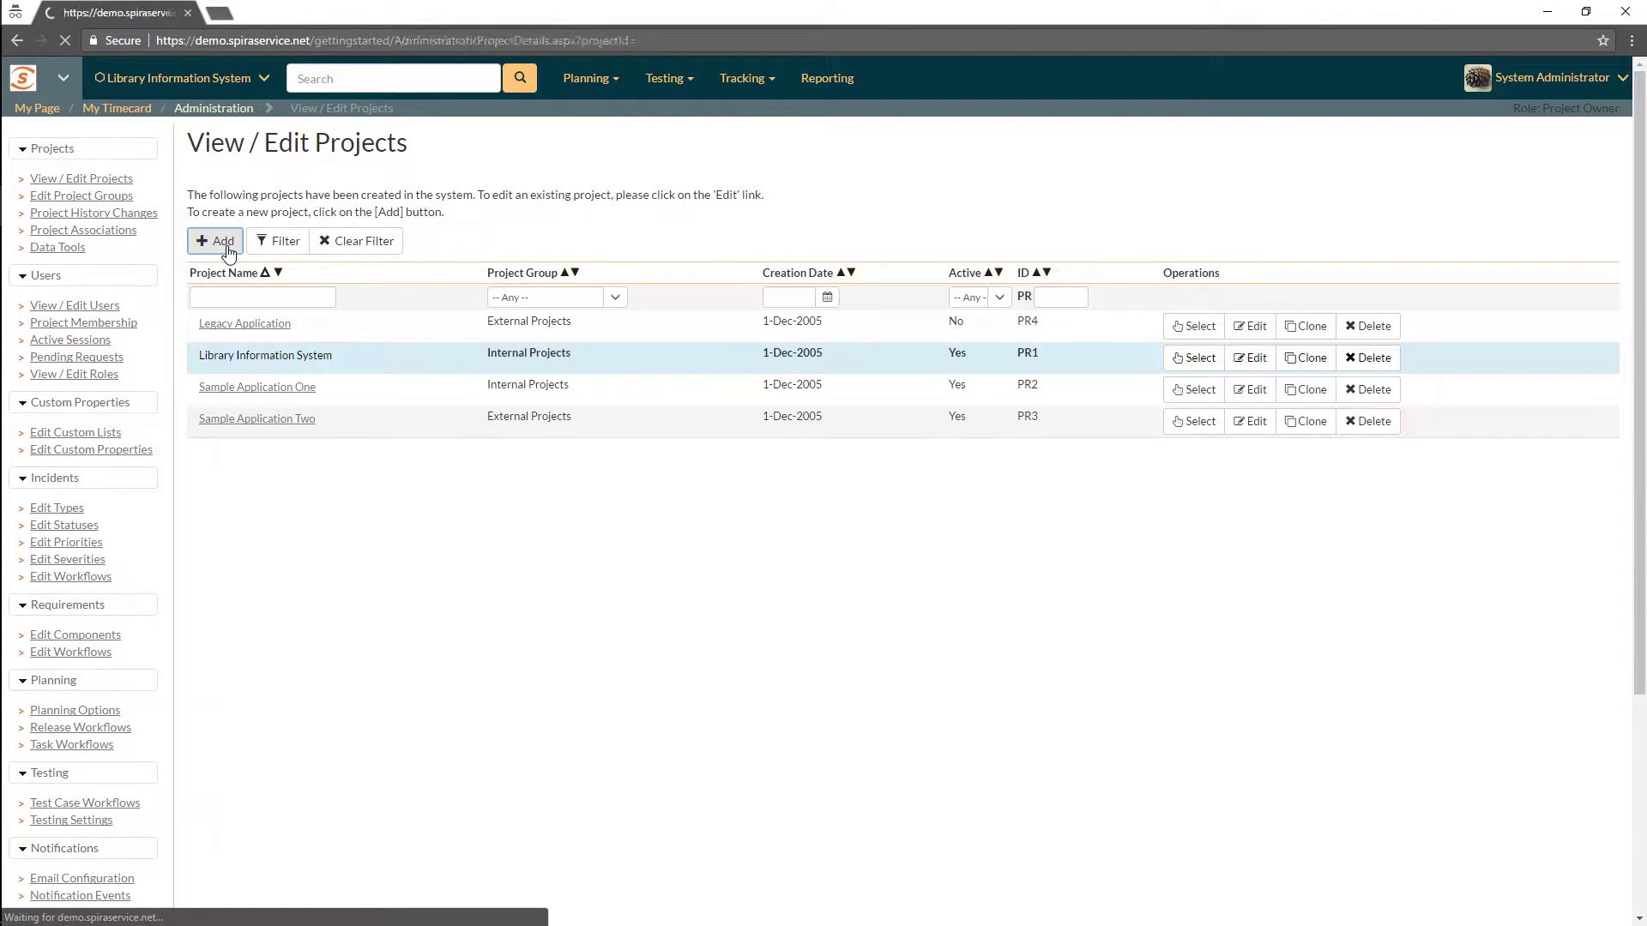
Step: Name the project 'Pinecone tracker app', correcting the typo, and insert it with default group and template
{"action": "left_click", "coordinate": [381, 269]}
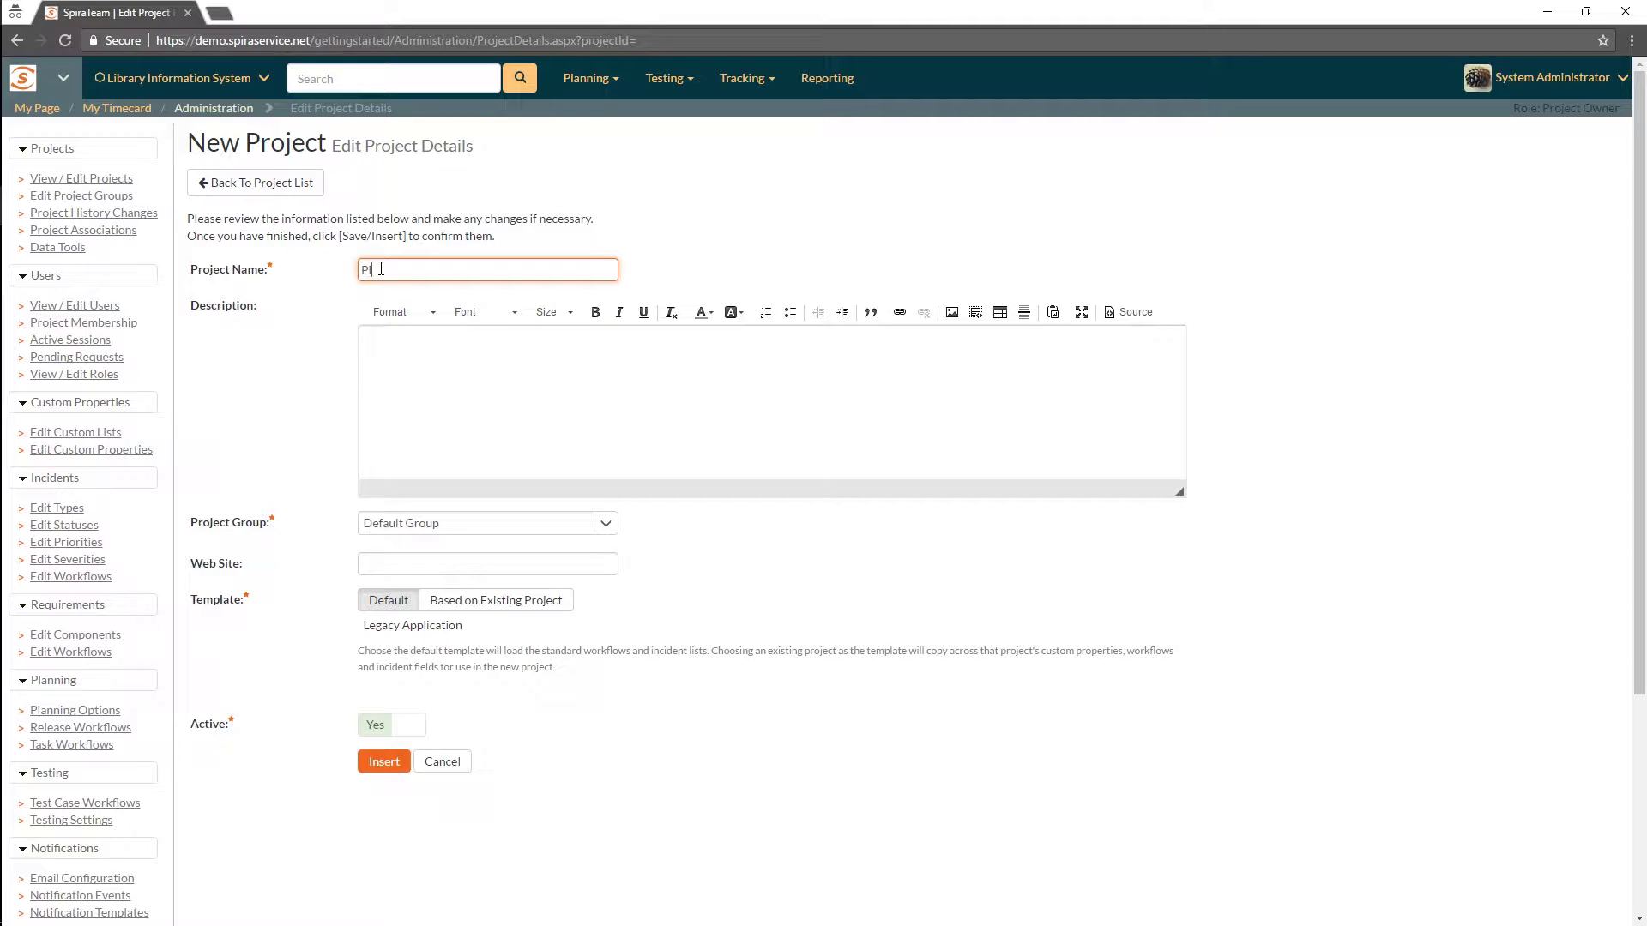
{"action": "type", "text": "Pinecoen"}
{"action": "key", "text": "BackSpace"}
{"action": "key", "text": "BackSpace"}
{"action": "key", "text": "BackSpace"}
{"action": "key", "text": "BackSpace"}
{"action": "type", "text": "coen"}
{"action": "key", "text": "BackSpace"}
{"action": "key", "text": "BackSpace"}
{"action": "type", "text": "ne"}
{"action": "left_click", "coordinate": [375, 764]}
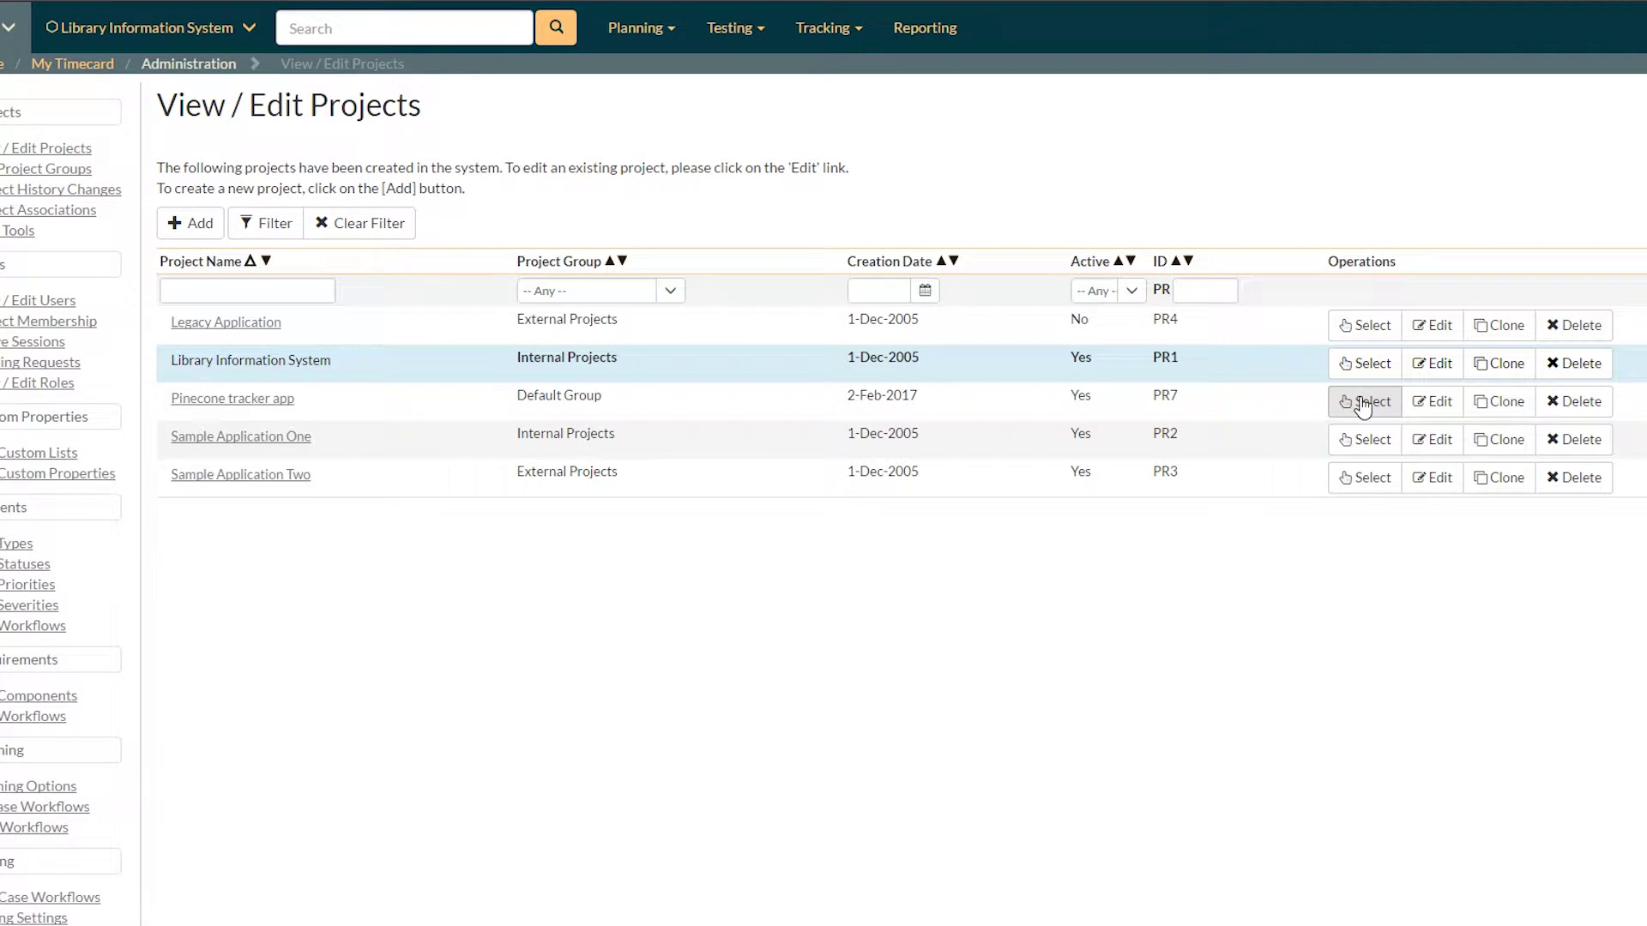
Step: Select Pinecone tracker app (PR7) as the current project
{"action": "left_click", "coordinate": [1362, 403]}
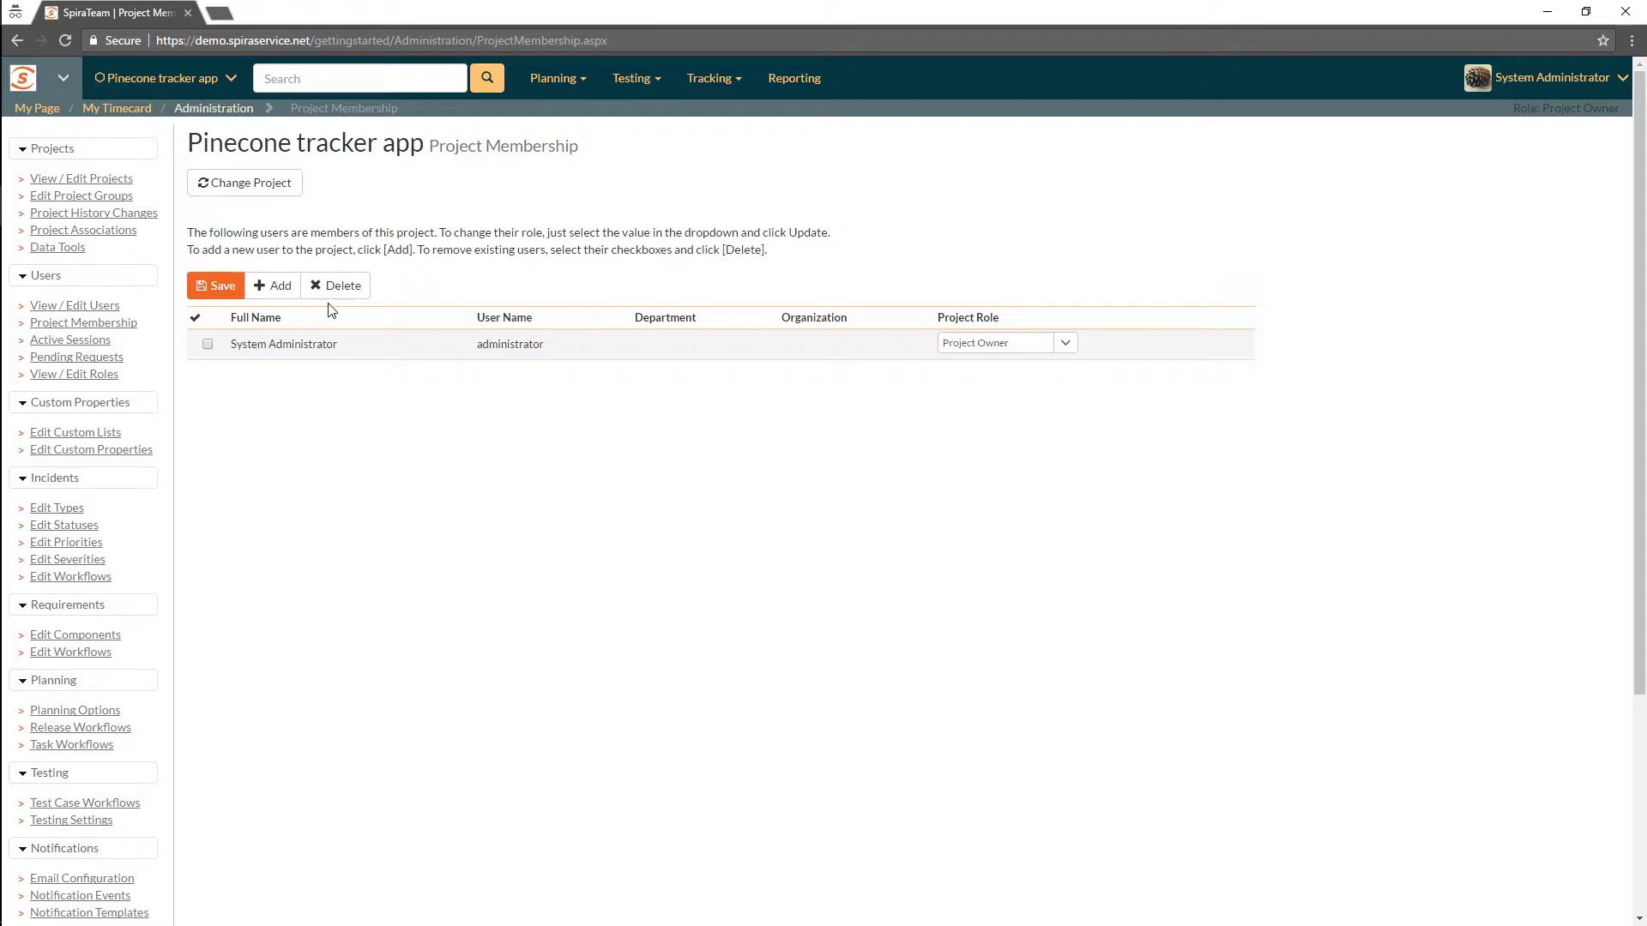
Step: Add four listed users as Manager, Tester, Tester (QA user) and Developer to the project
{"action": "left_click", "coordinate": [279, 290]}
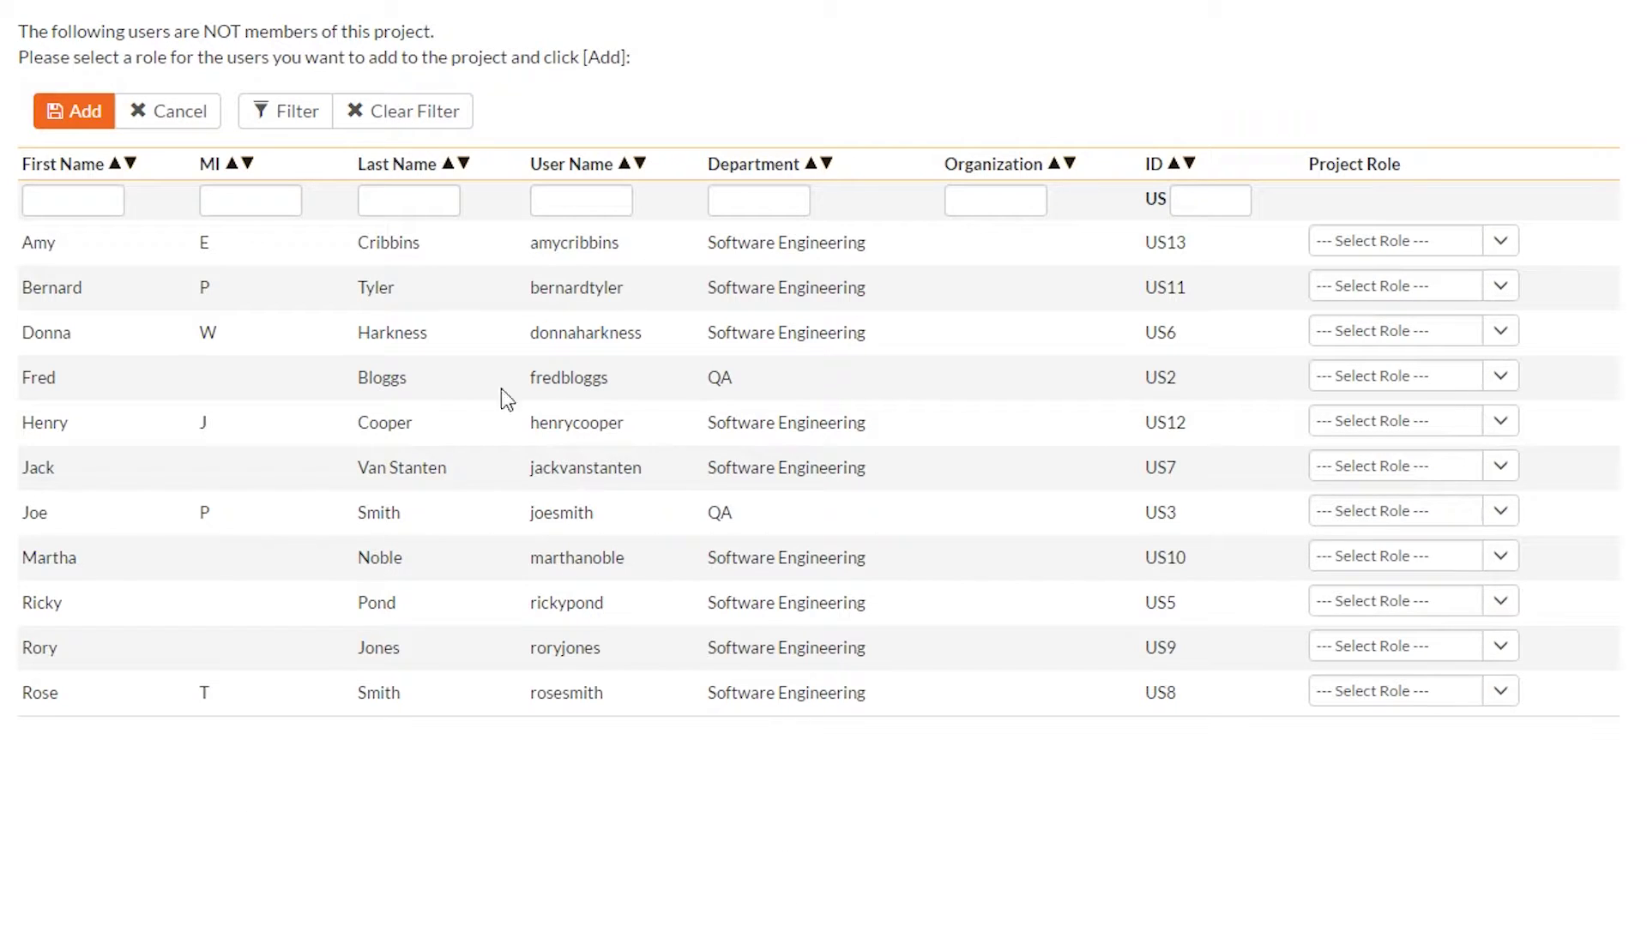
{"action": "left_click", "coordinate": [1501, 255]}
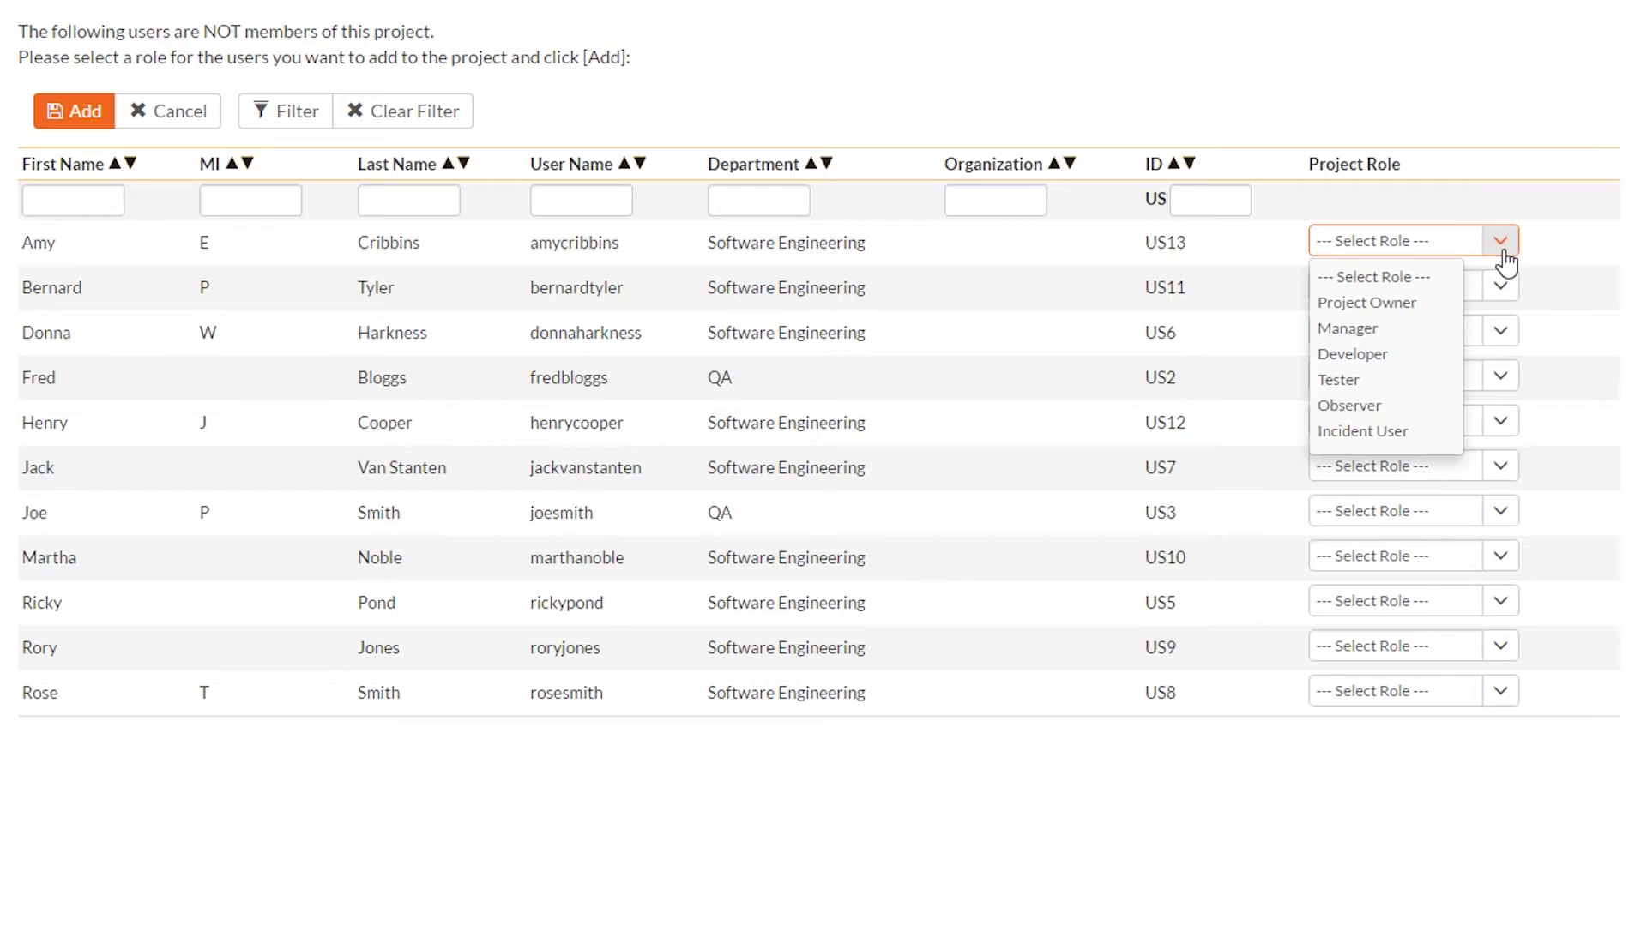
{"action": "left_click", "coordinate": [1347, 329]}
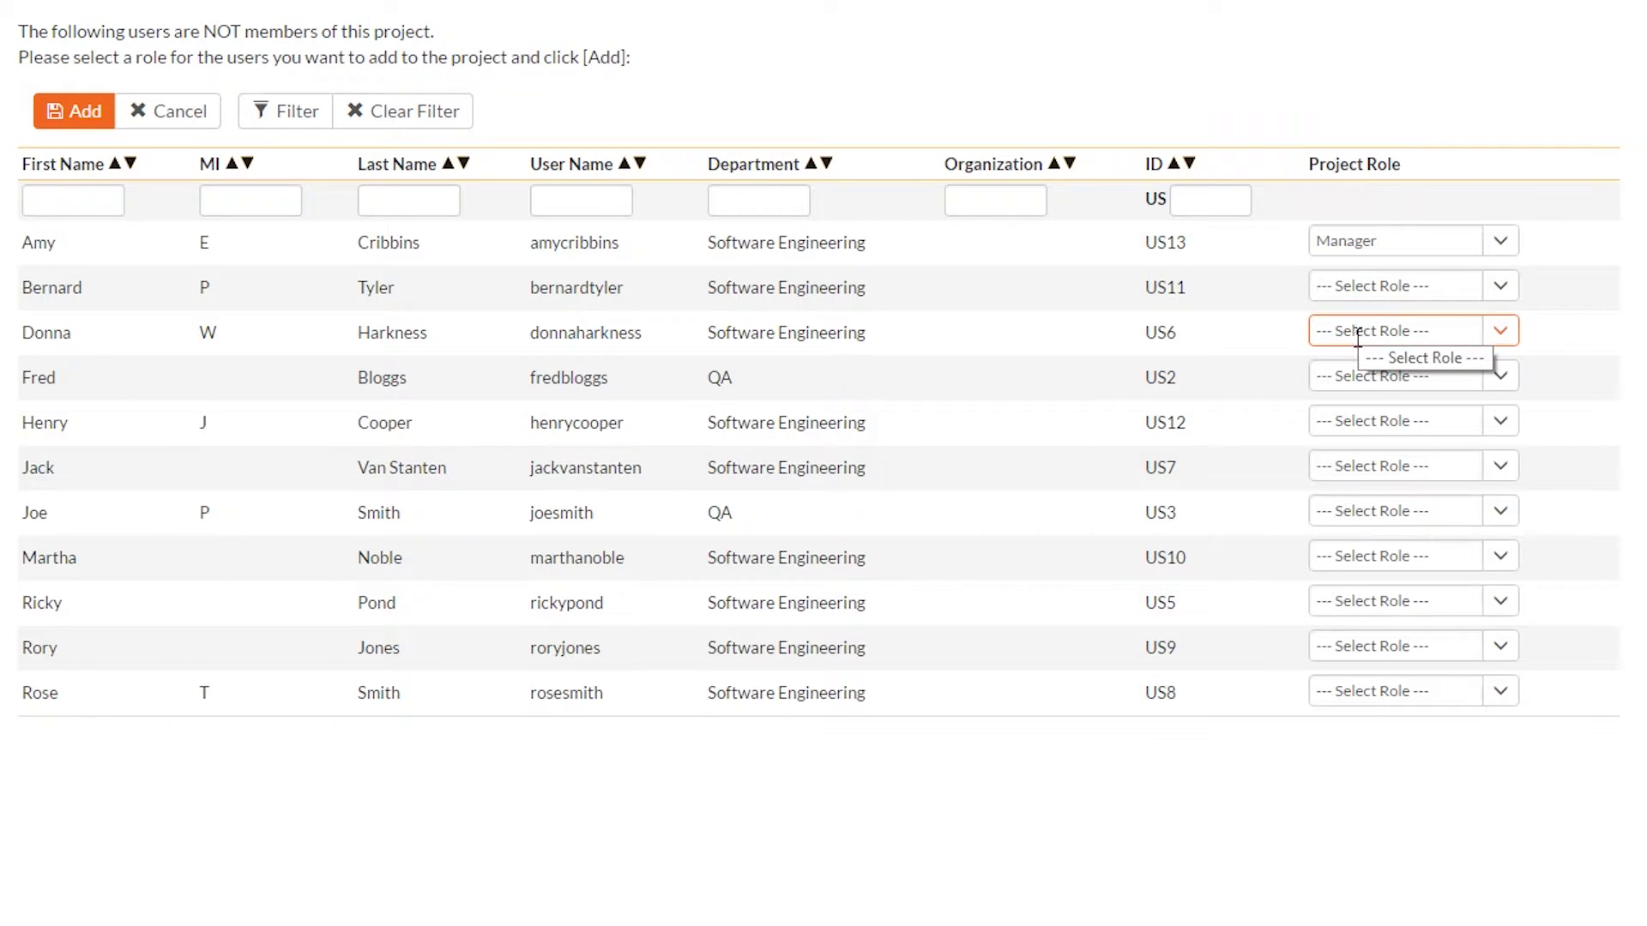
{"action": "left_click", "coordinate": [1501, 480]}
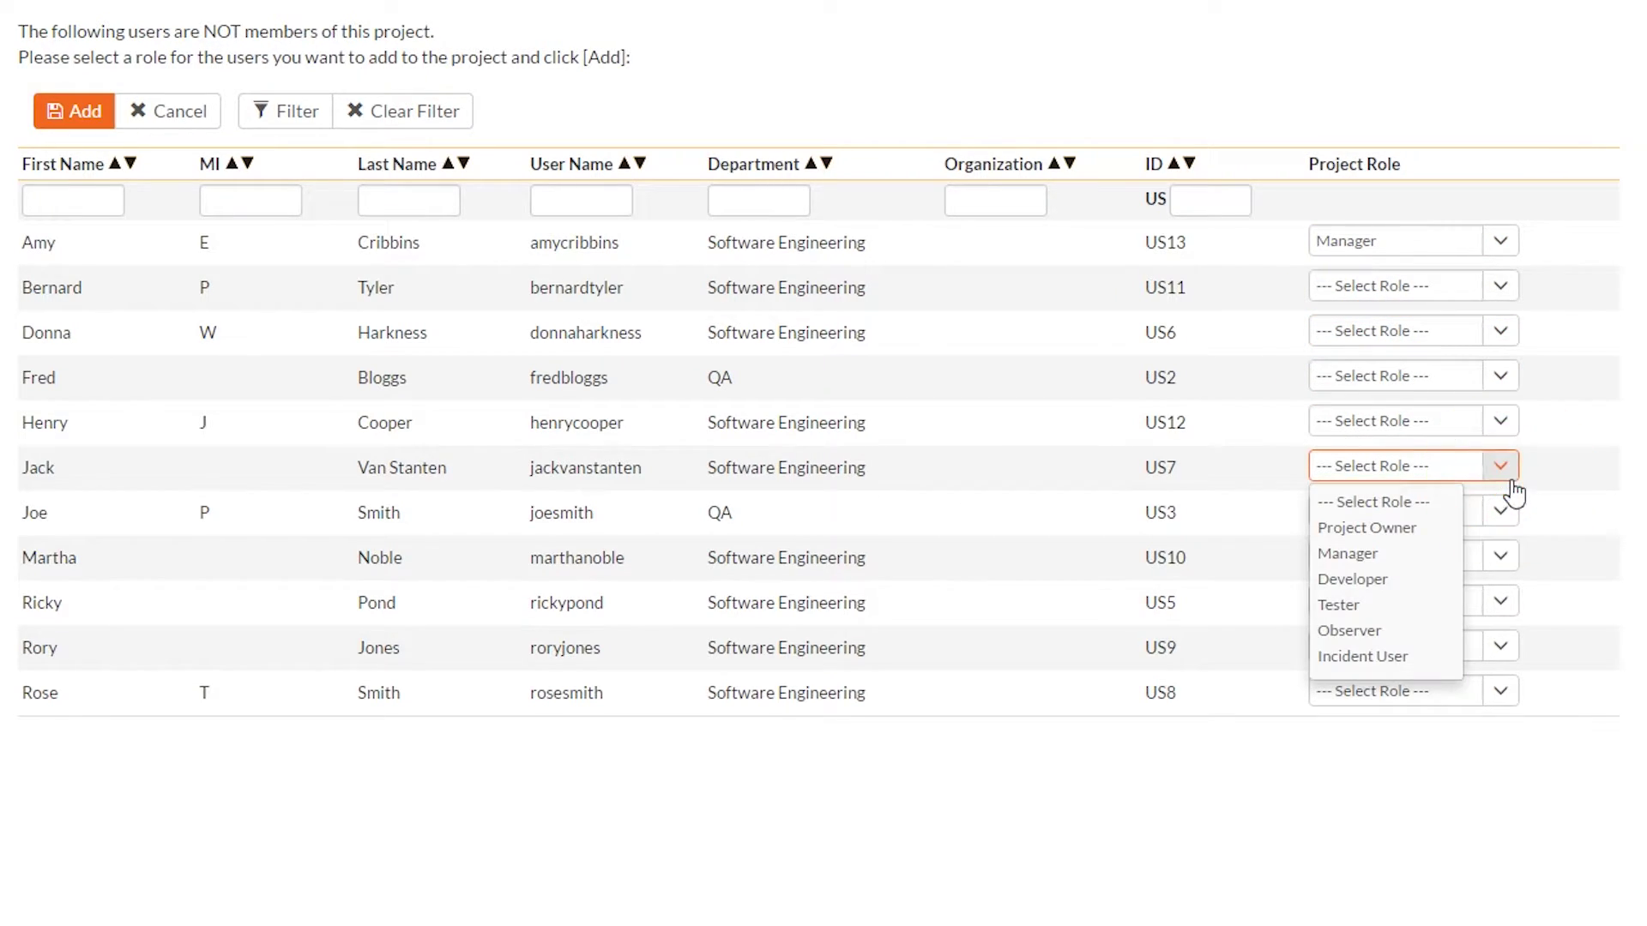
{"action": "left_click", "coordinate": [1337, 605]}
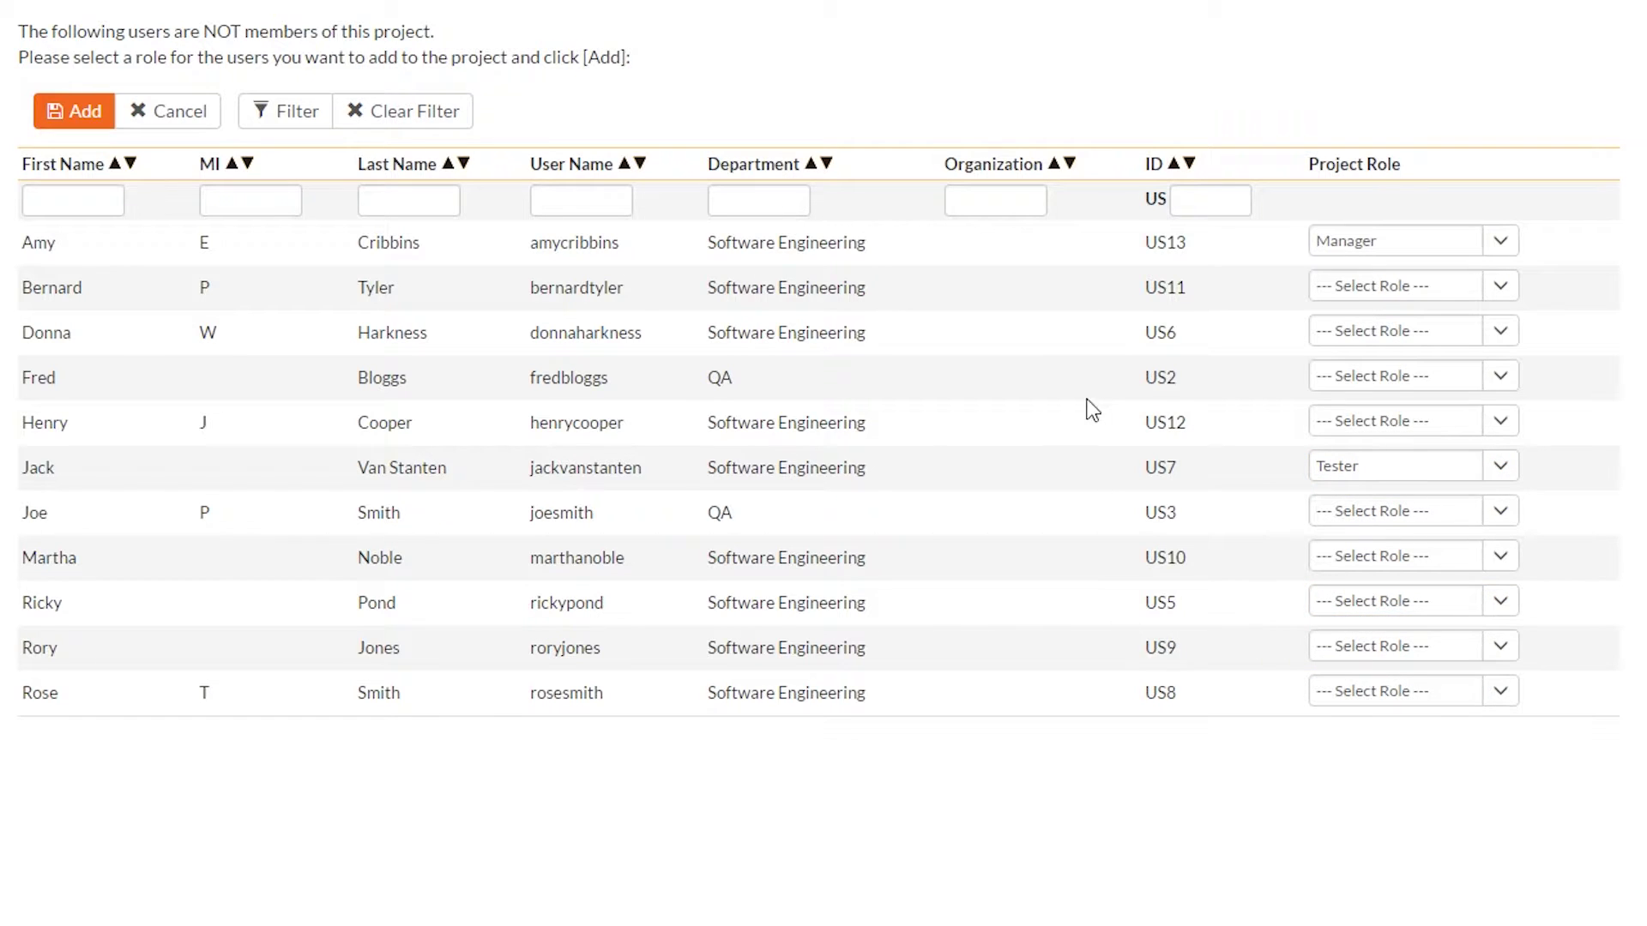
{"action": "left_click", "coordinate": [1498, 381]}
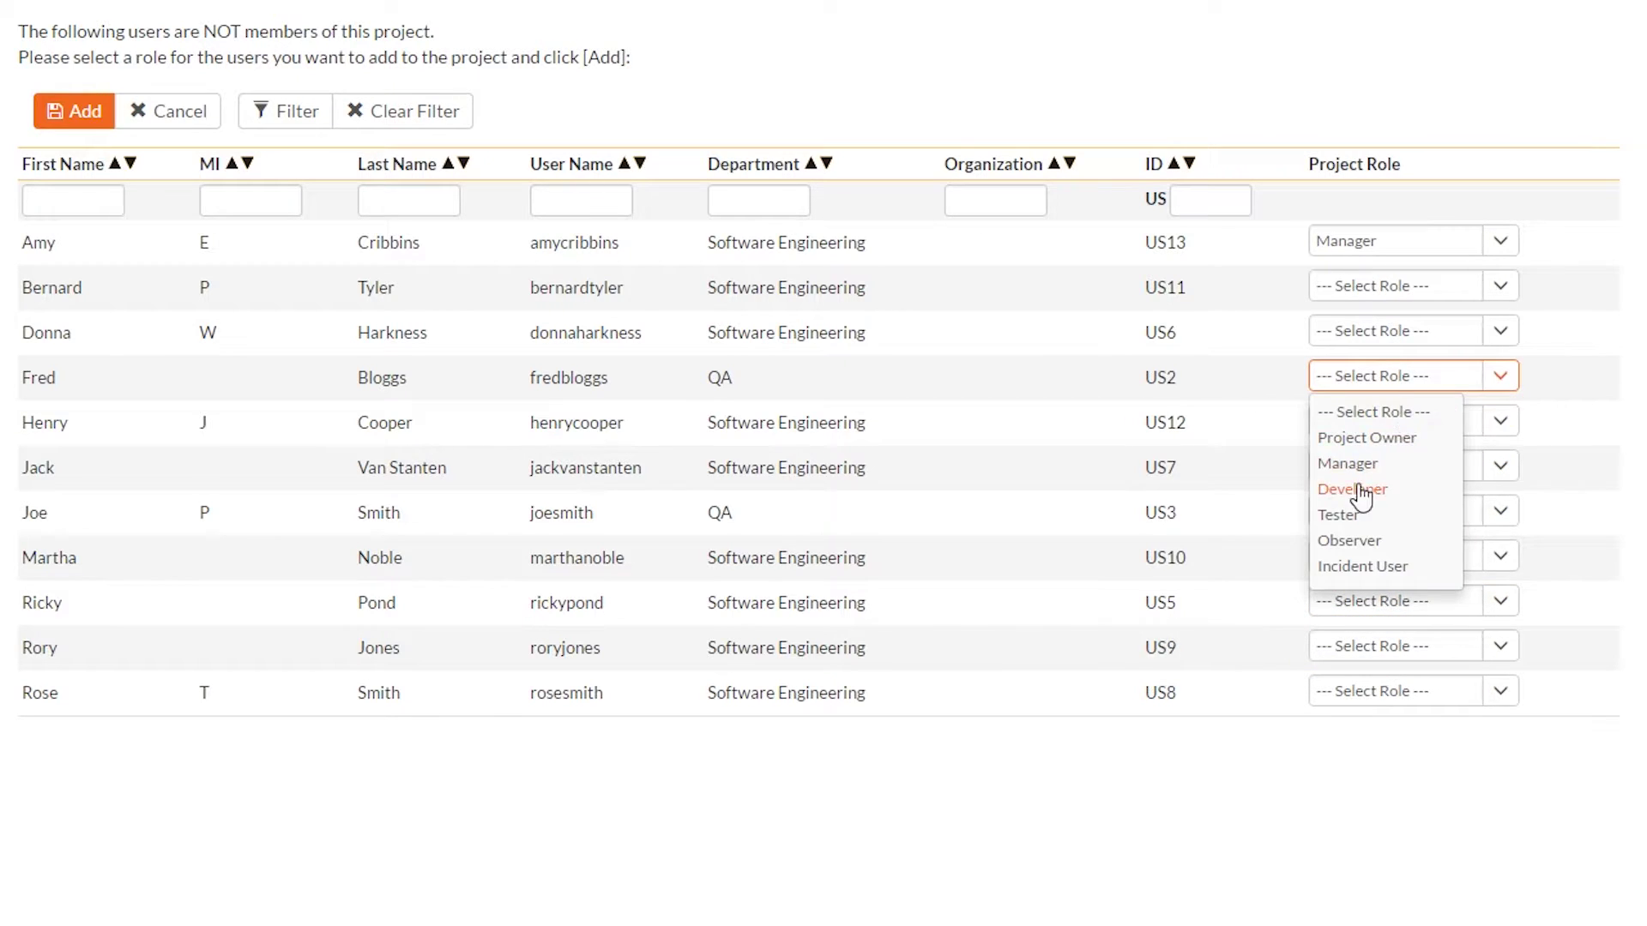
{"action": "left_click", "coordinate": [1350, 523]}
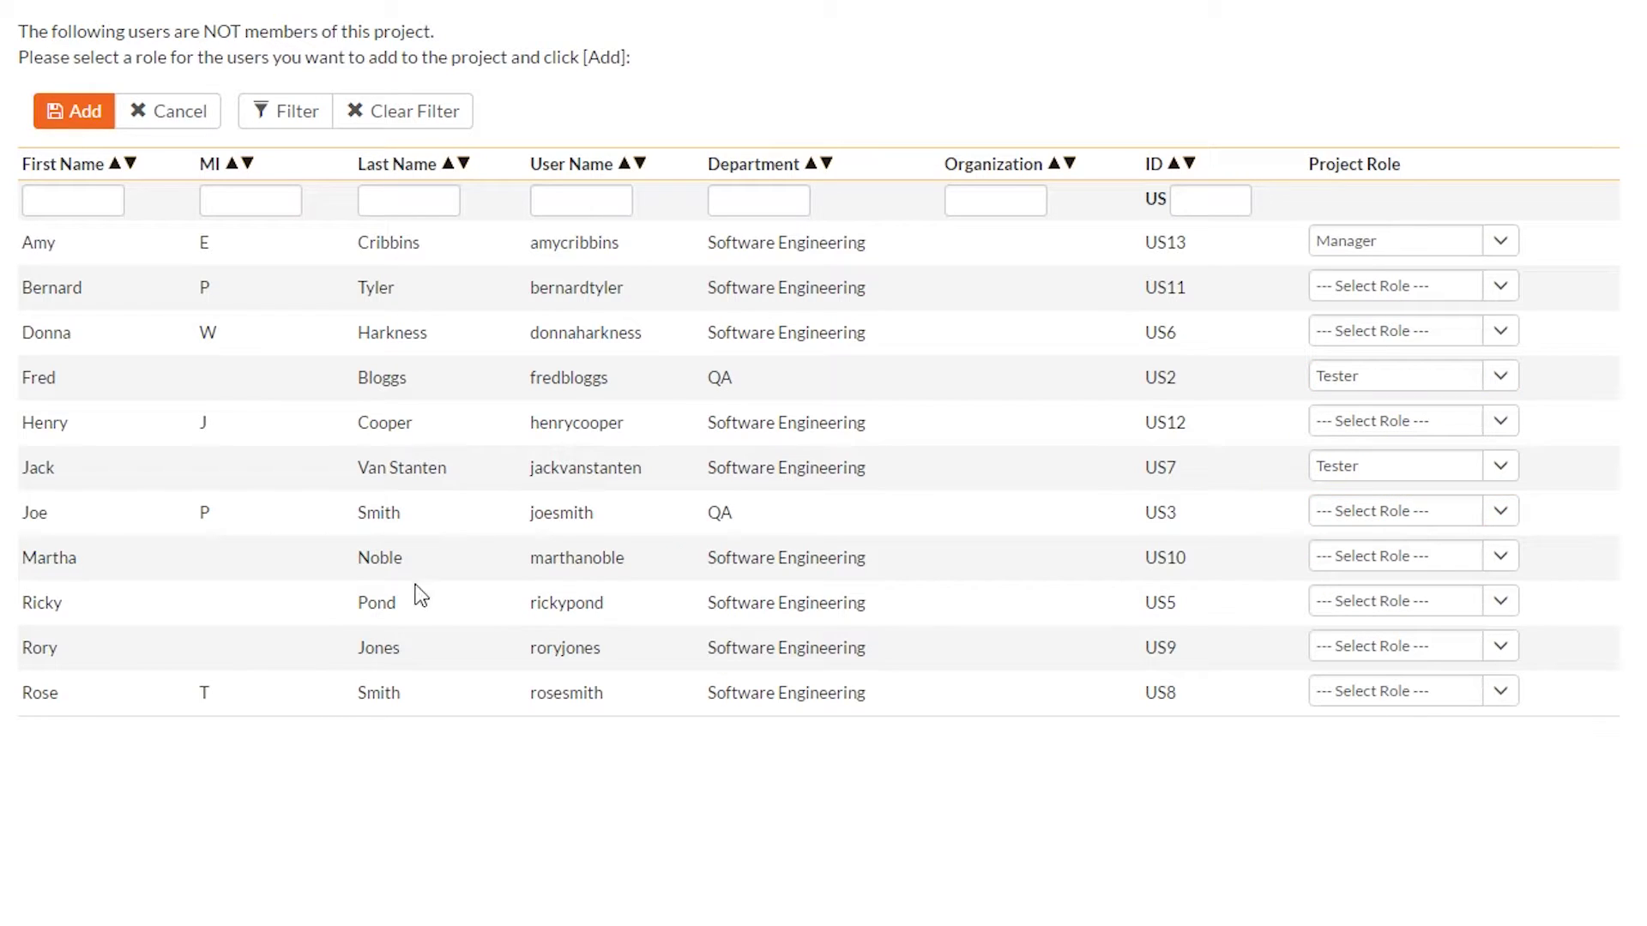
{"action": "left_click", "coordinate": [1501, 556]}
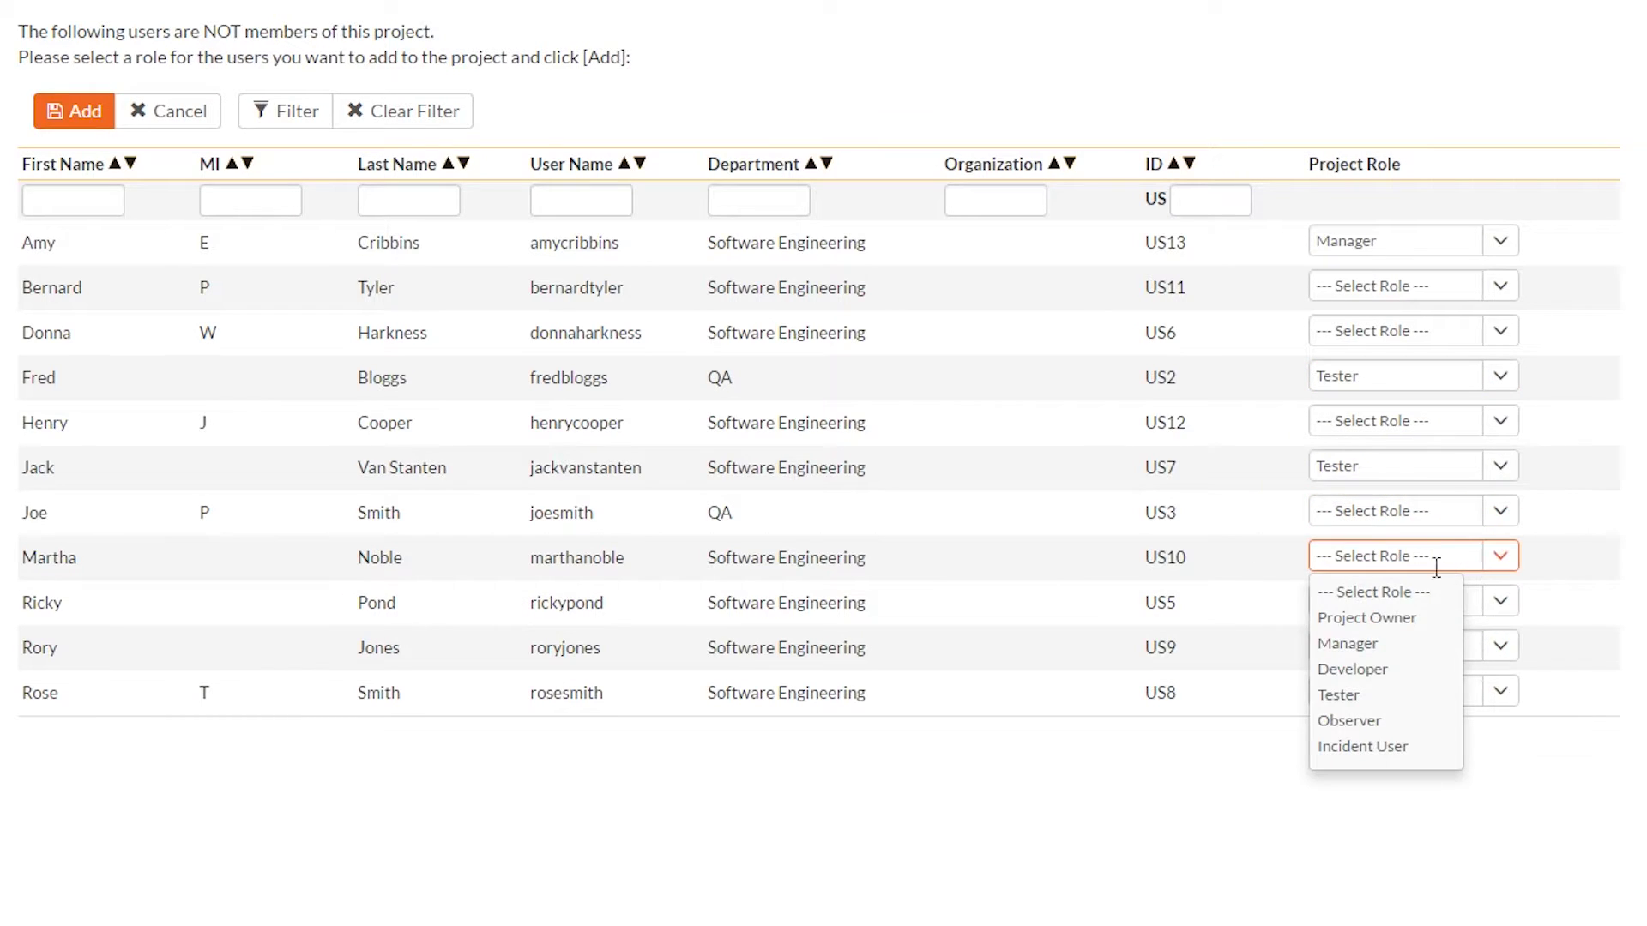
{"action": "left_click", "coordinate": [1358, 669]}
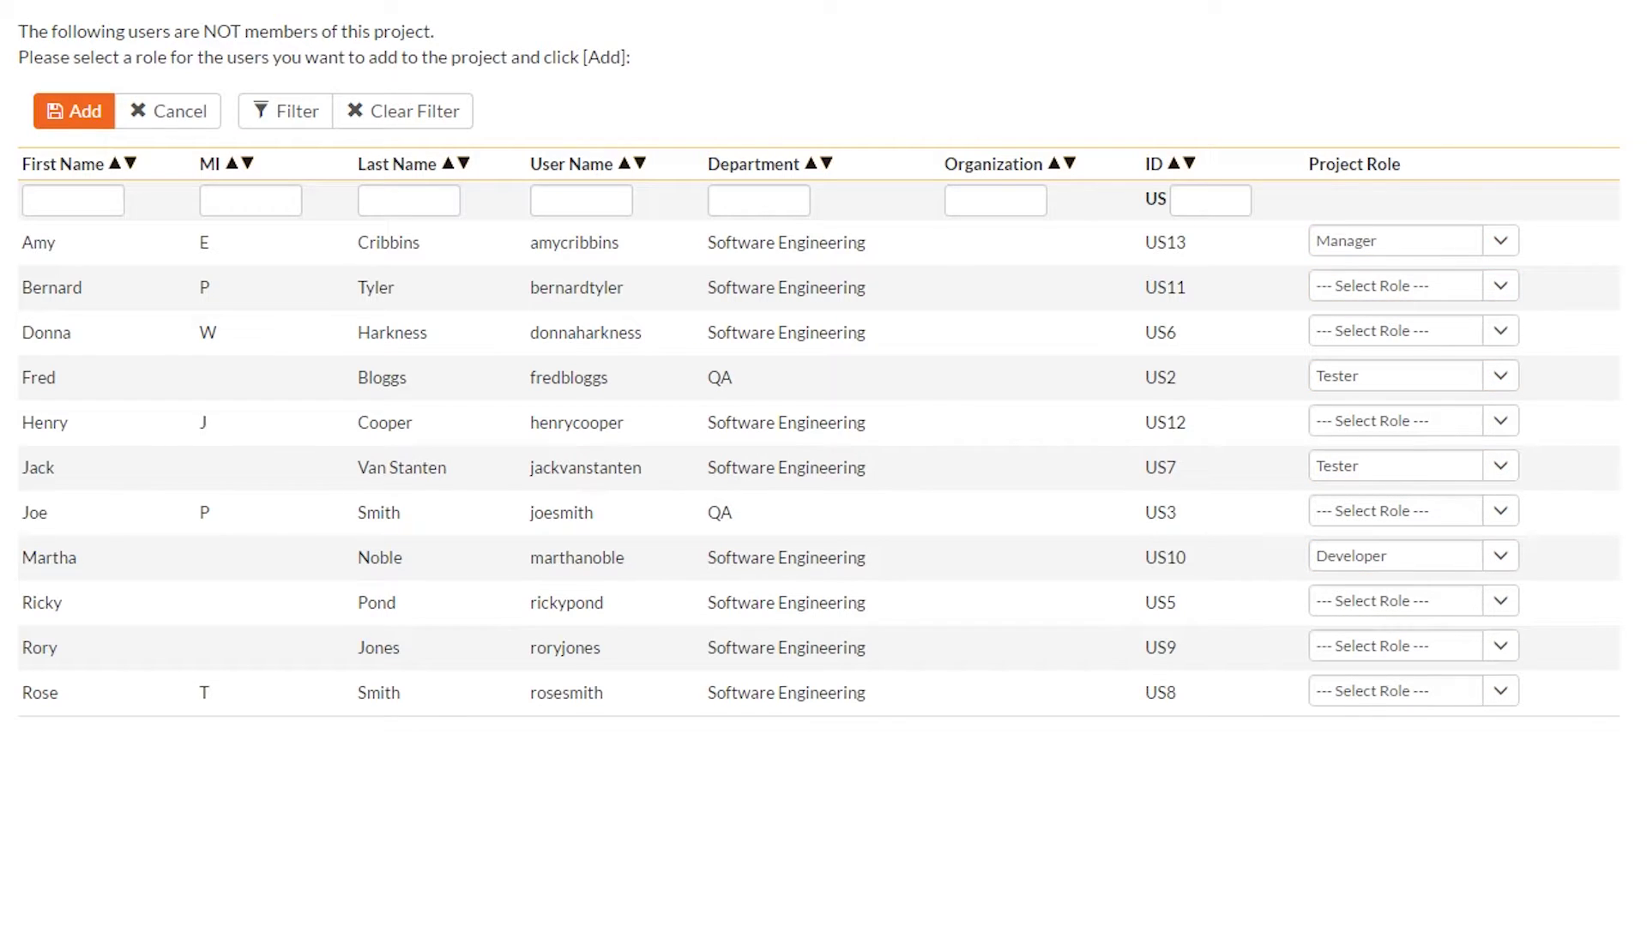
{"action": "left_click", "coordinate": [92, 122]}
{"action": "left_click", "coordinate": [92, 127]}
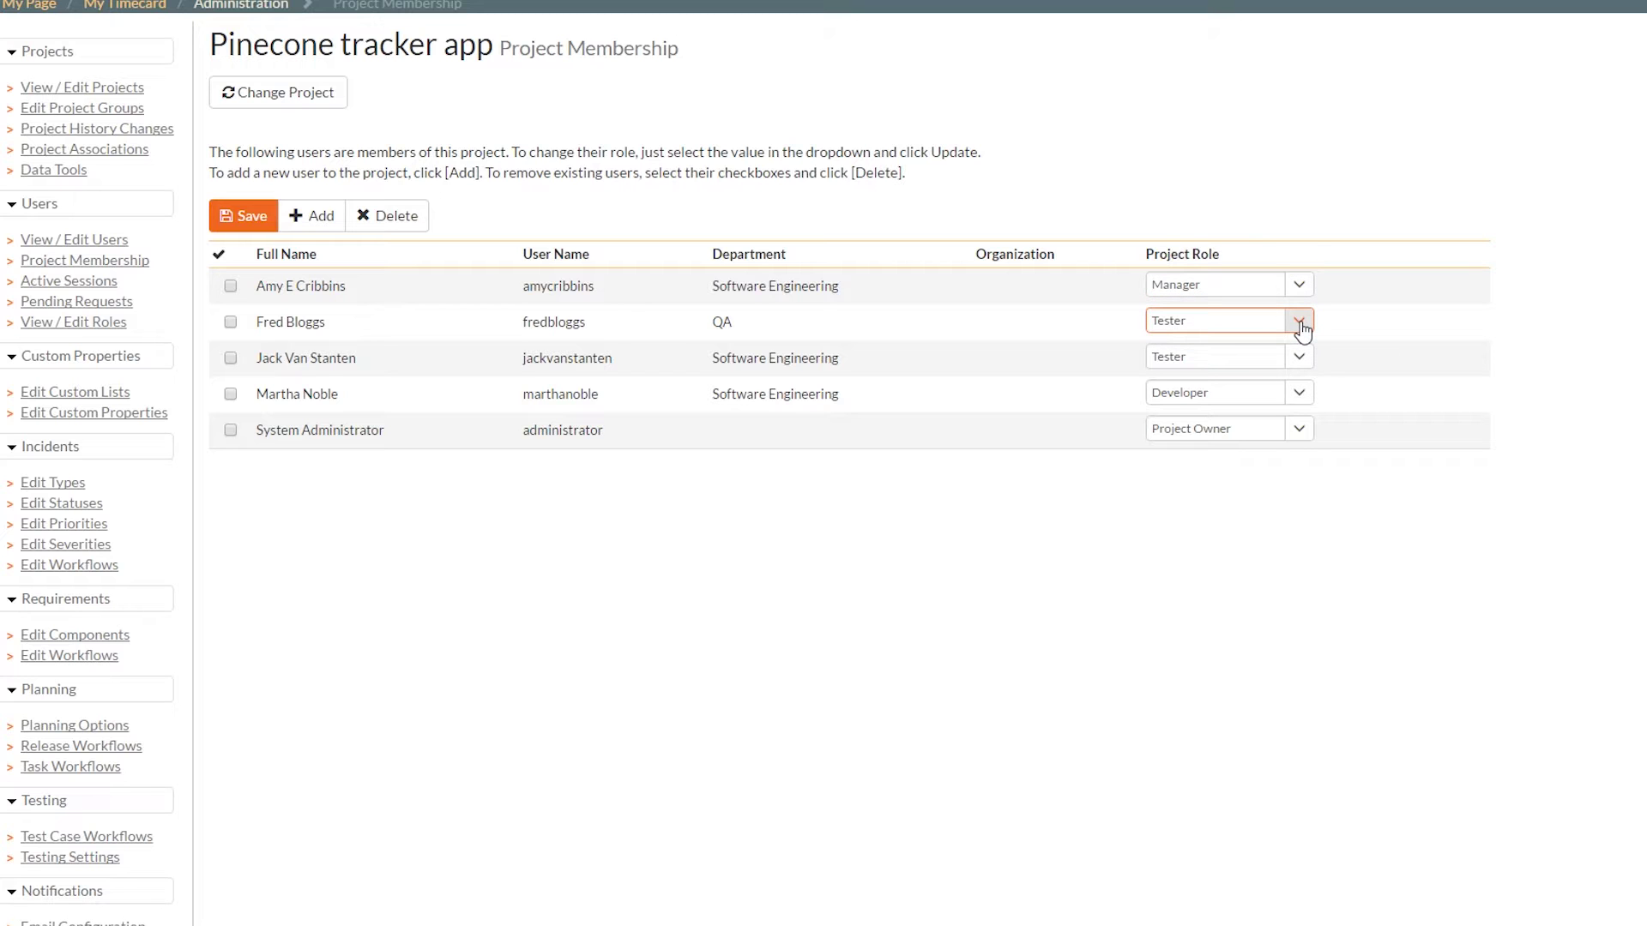
Step: Switch the QA member's Project Role from Tester to Observer and save the memberships
{"action": "left_click", "coordinate": [1300, 324]}
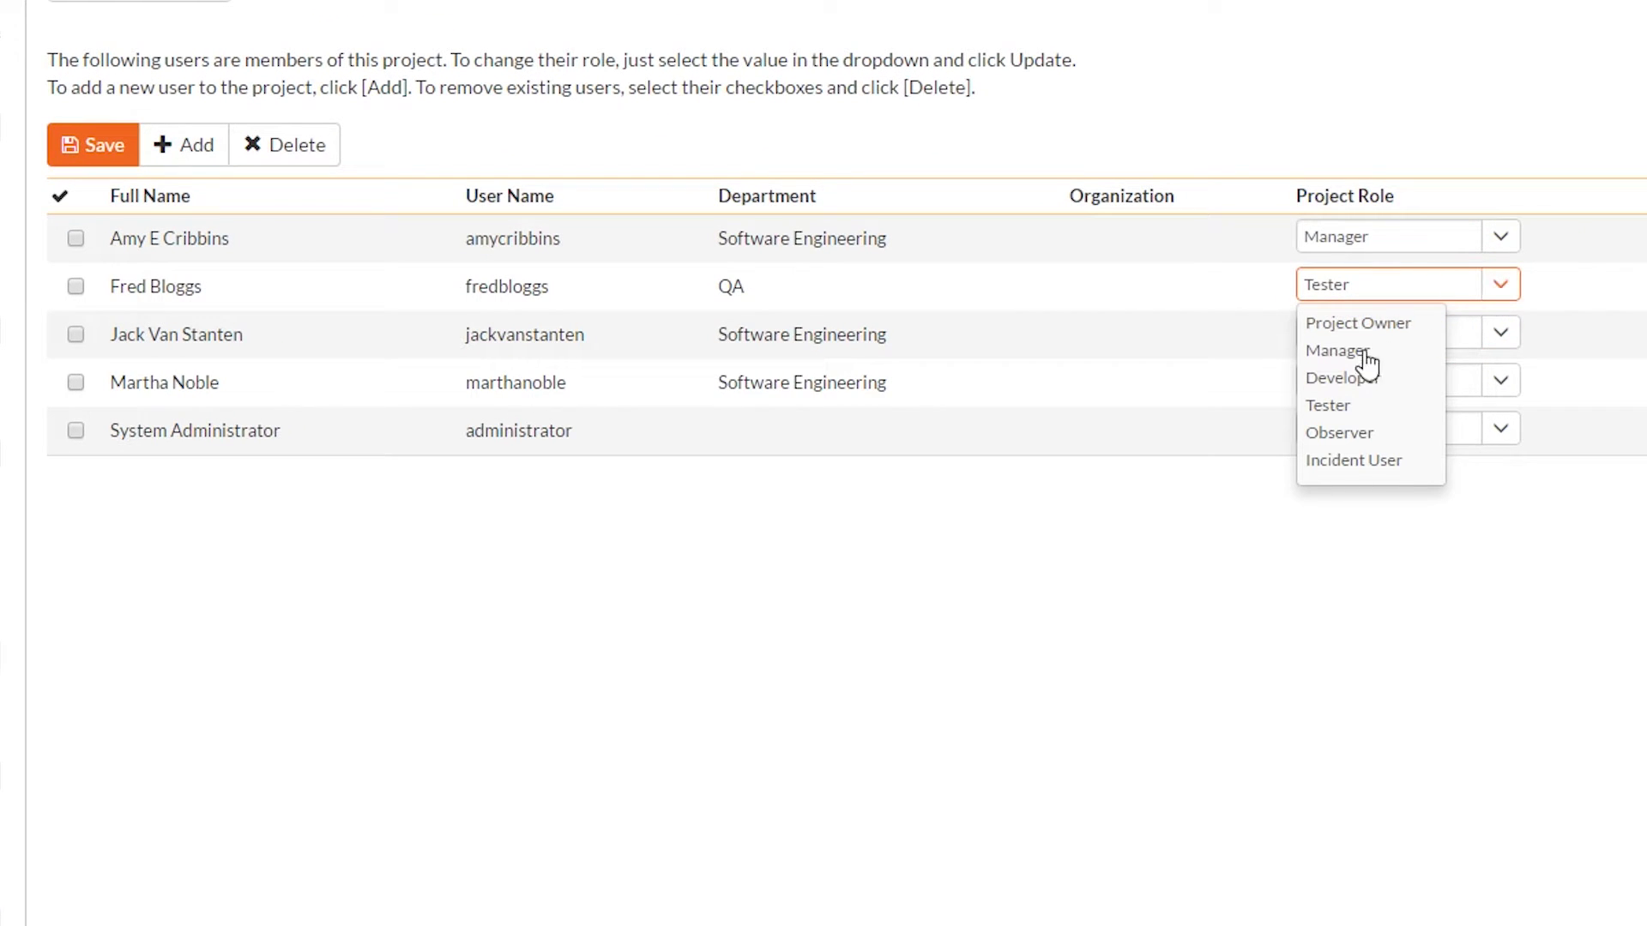
{"action": "left_click", "coordinate": [1360, 434]}
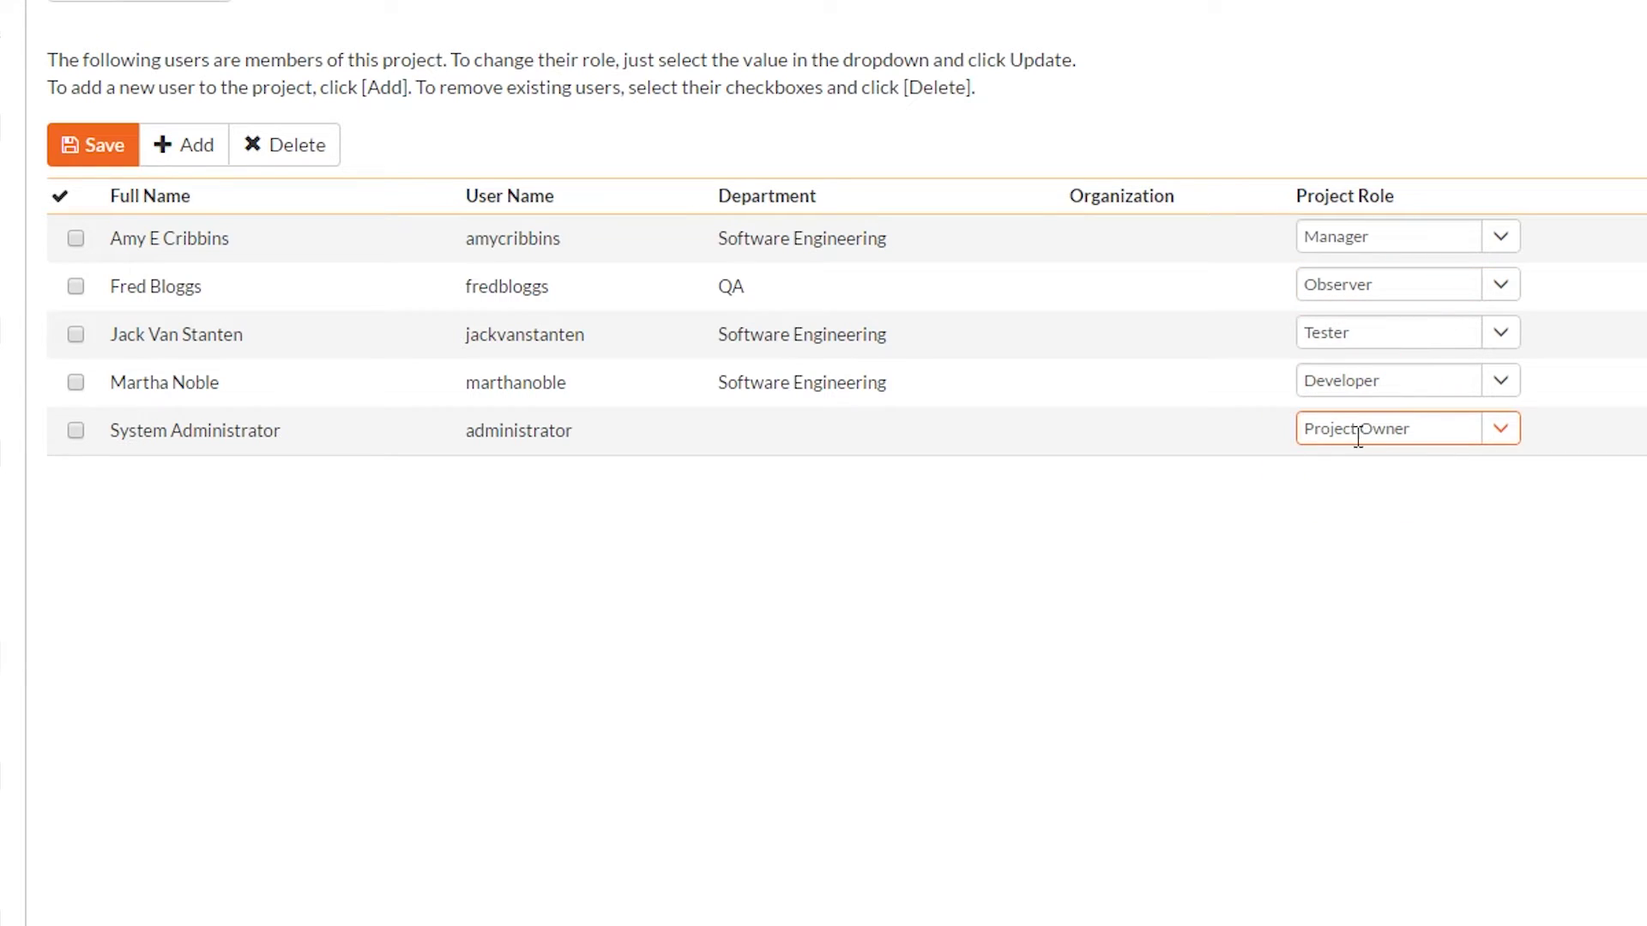
{"action": "left_click", "coordinate": [105, 159]}
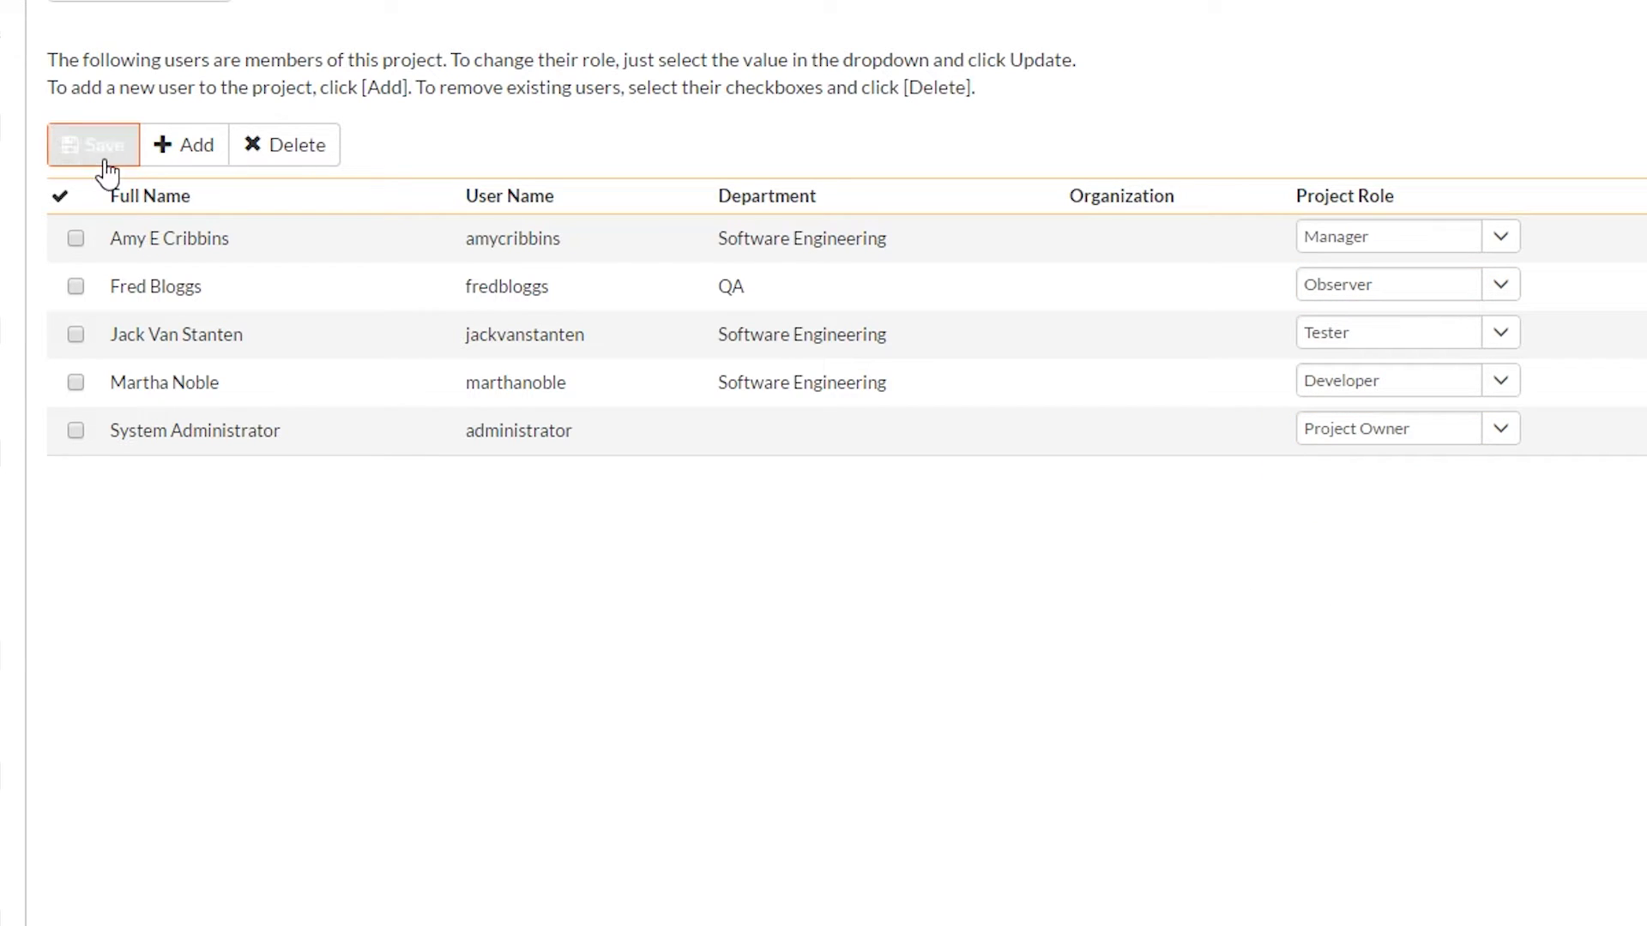